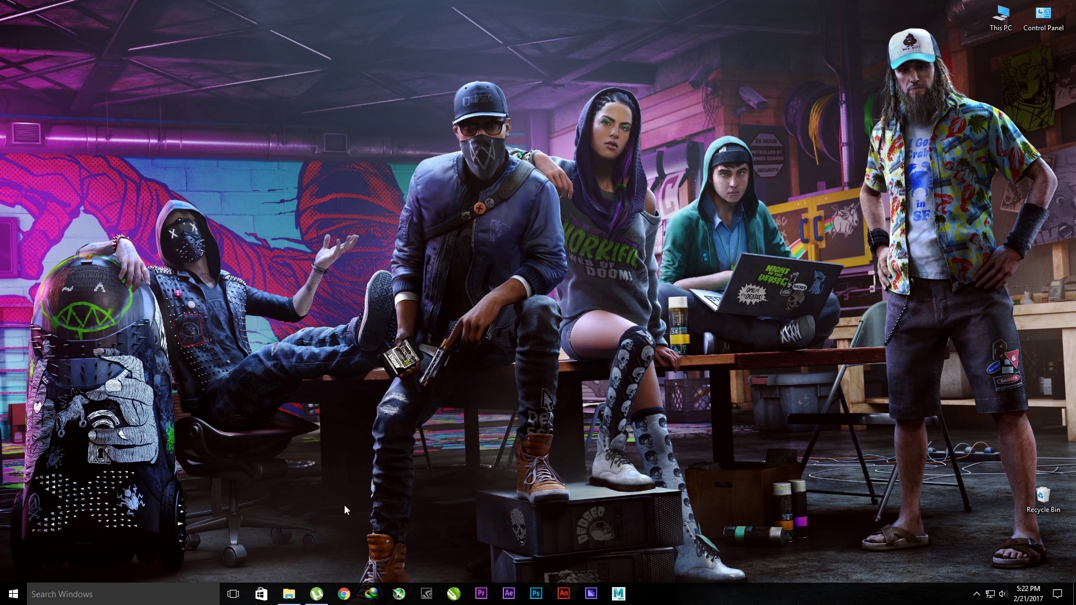
# - Look through the bin folder of the Watch Dogs 2 game directory and return to the game directory
pyautogui.click(289, 594)
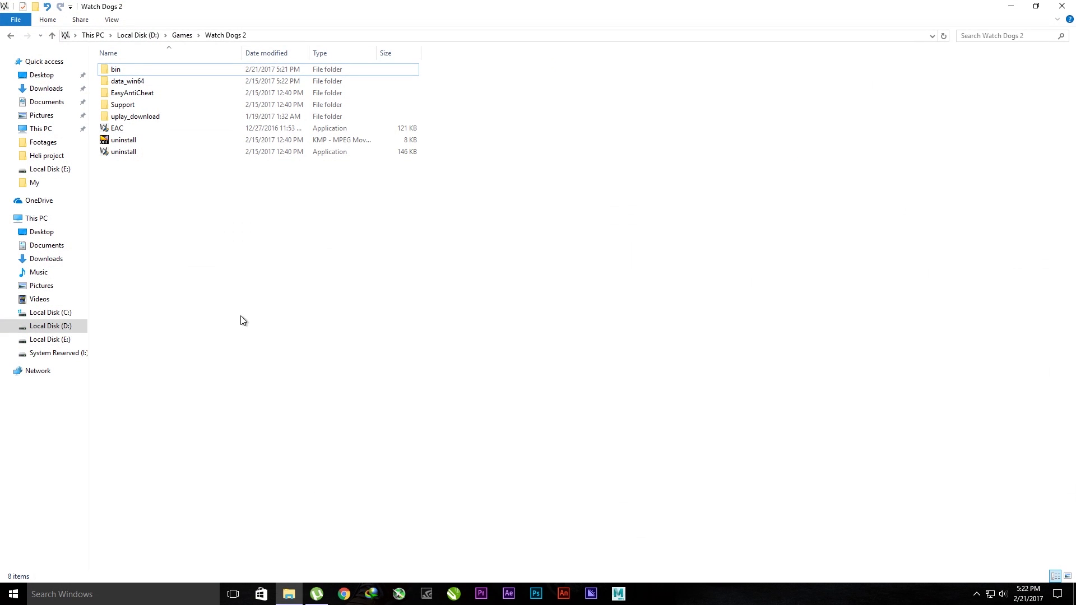
pyautogui.doubleClick(176, 69)
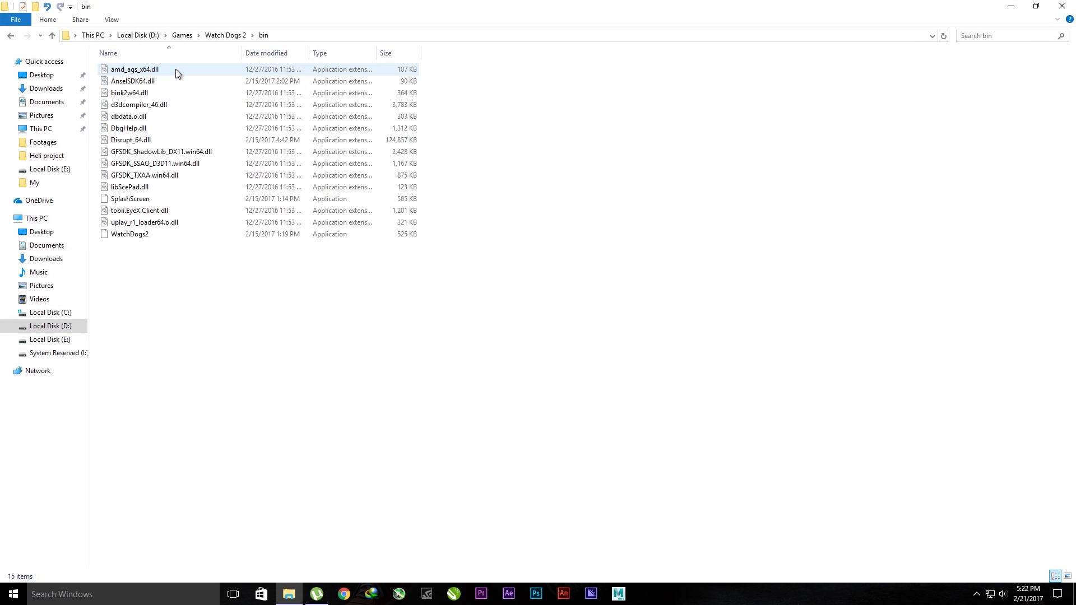
pyautogui.click(10, 35)
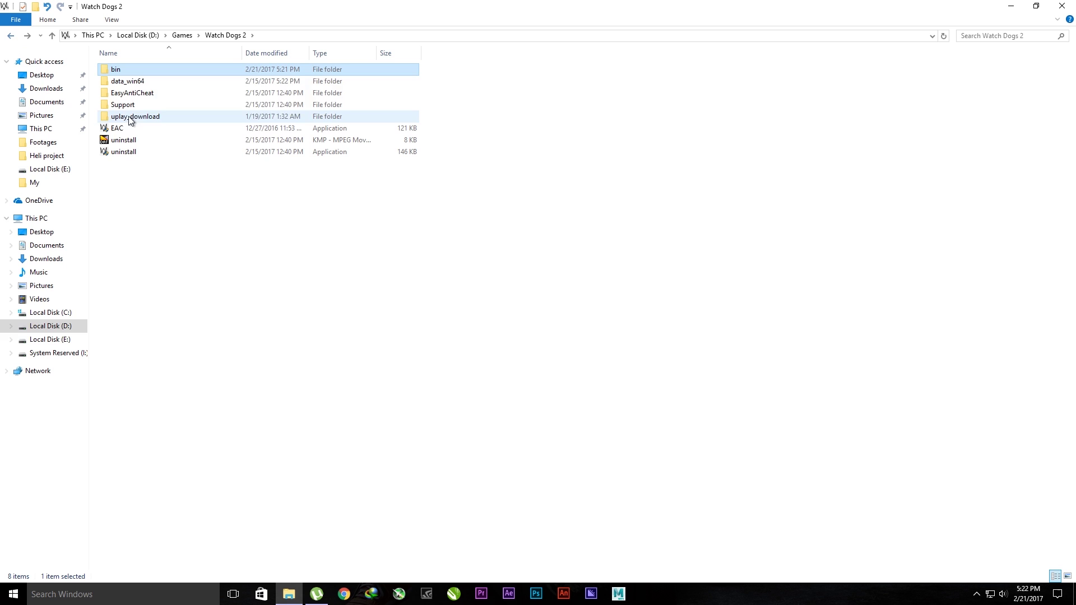
# - Copy the CPY, dbdata.dll and uplay_r1_loader64.dll files from the Support\Crack\bin folder
pyautogui.doubleClick(143, 105)
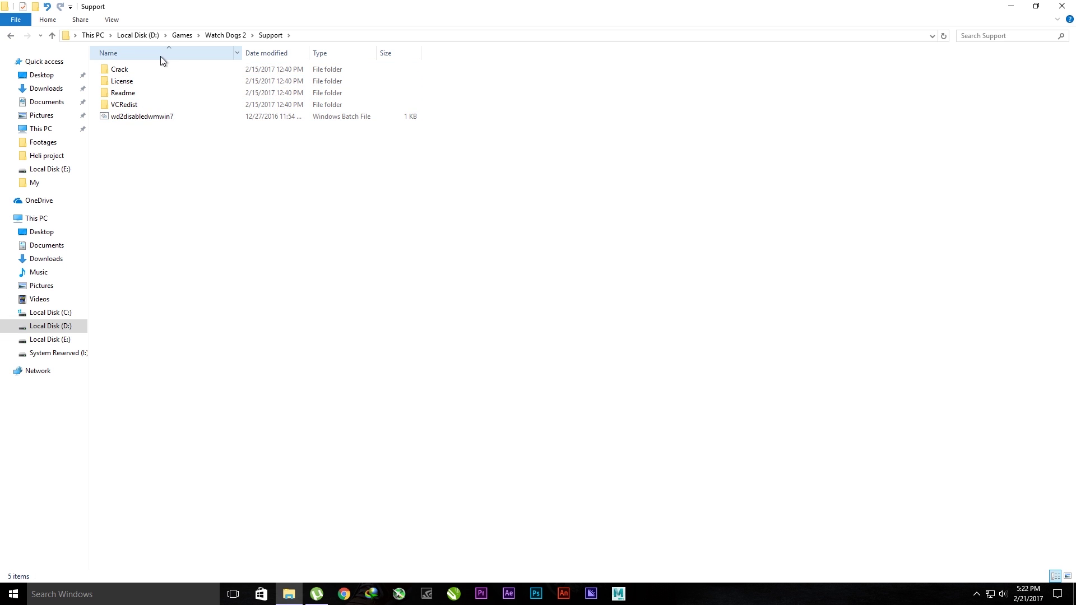
pyautogui.doubleClick(154, 70)
pyautogui.doubleClick(195, 71)
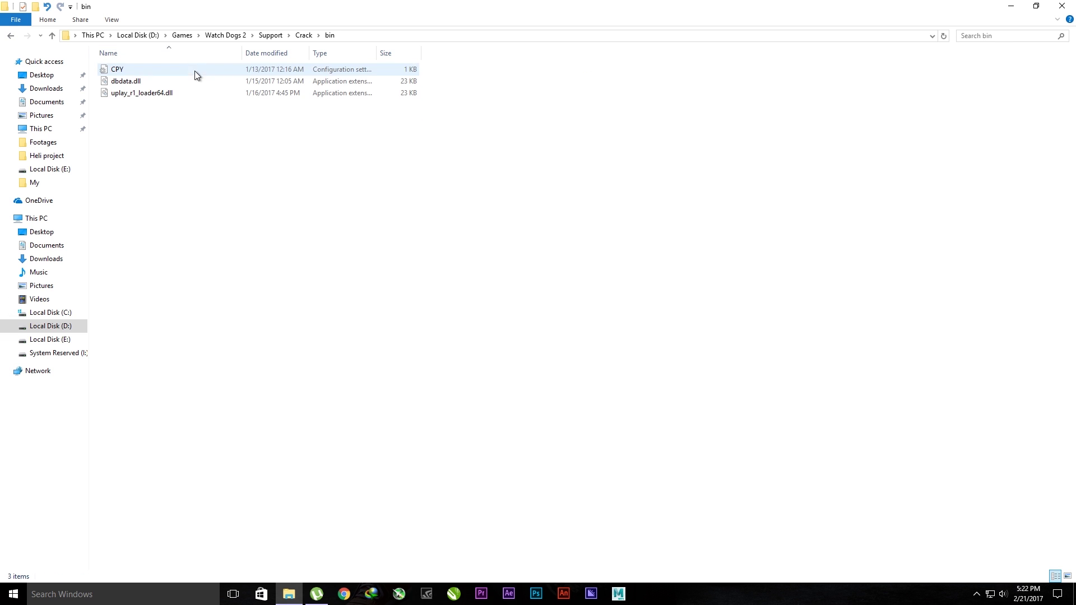
pyautogui.moveTo(283, 147); pyautogui.dragTo(162, 66)
pyautogui.rightClick(160, 68)
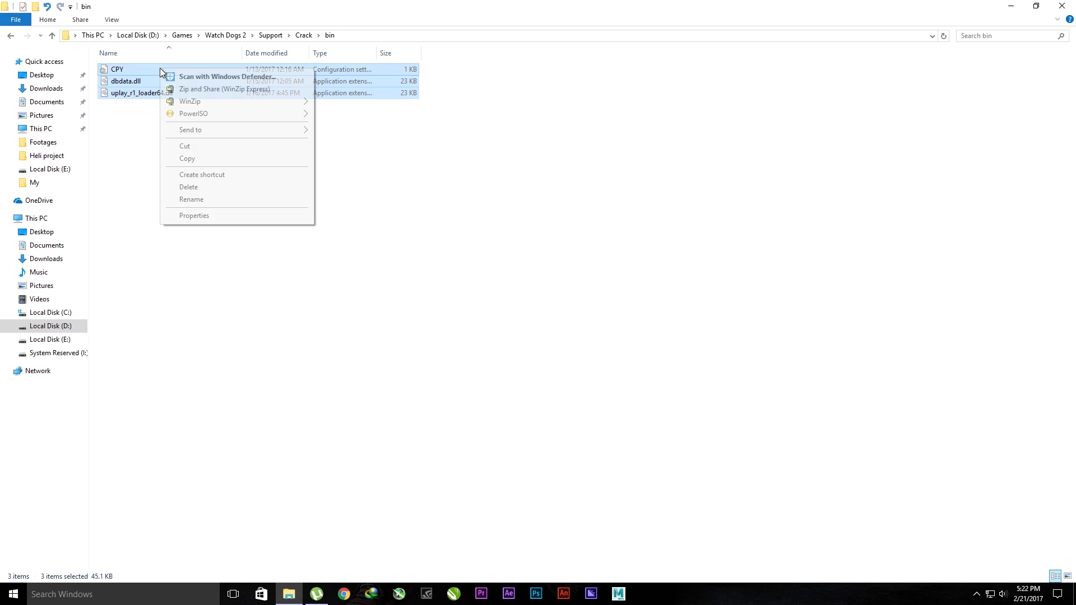
pyautogui.click(204, 160)
# - Paste the three copied files into the bin folder directly under Watch Dogs 2
pyautogui.click(13, 36)
pyautogui.click(12, 35)
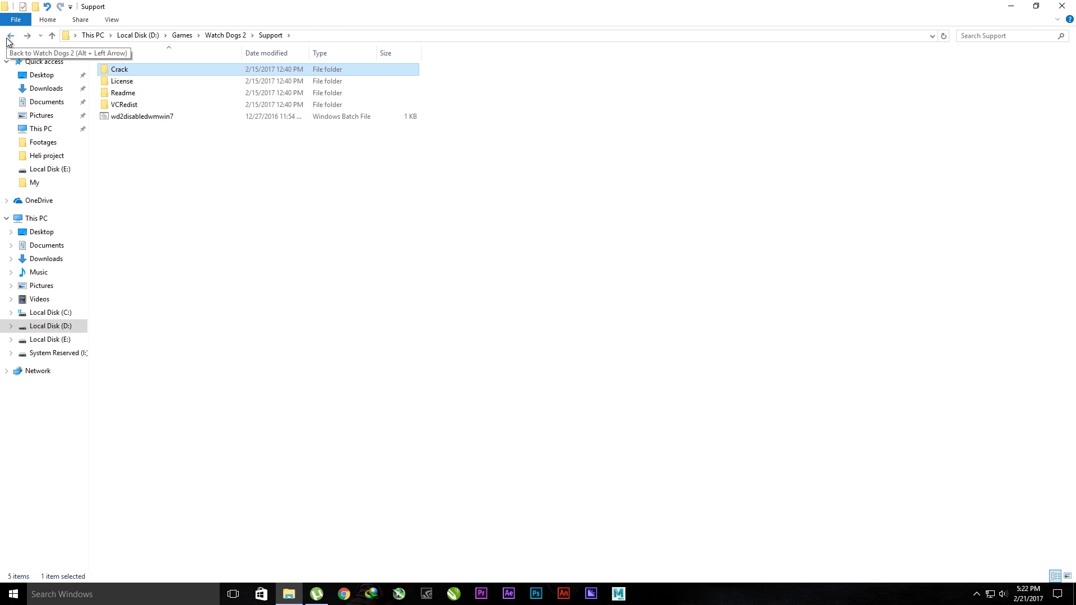
pyautogui.click(12, 36)
pyautogui.doubleClick(125, 69)
pyautogui.rightClick(260, 310)
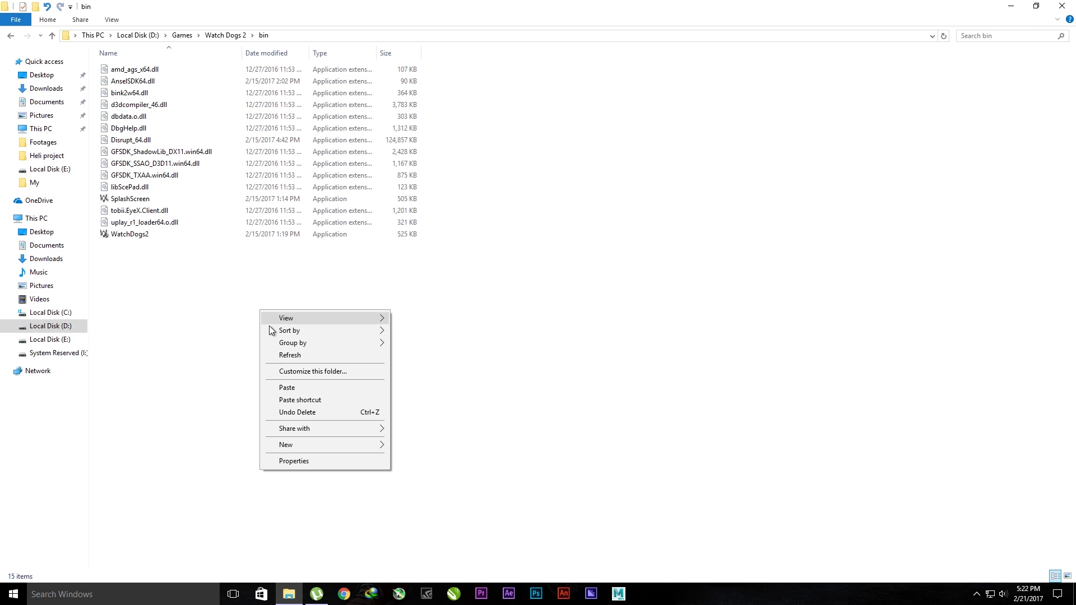
pyautogui.click(294, 386)
pyautogui.click(383, 388)
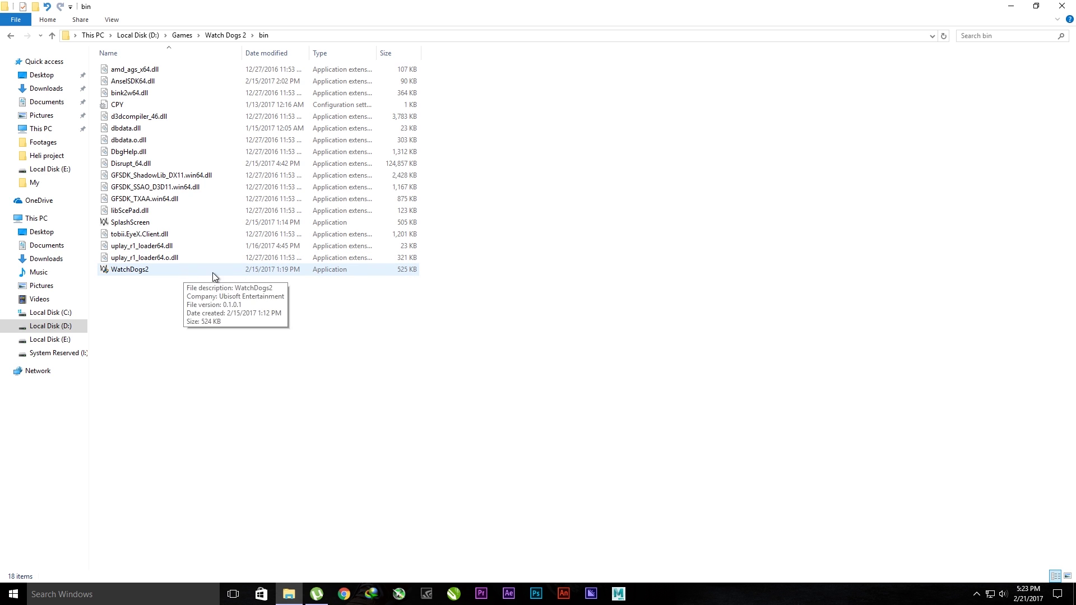
# - Launch the WatchDogs2 application and allow it to make changes to the device
pyautogui.click(145, 271)
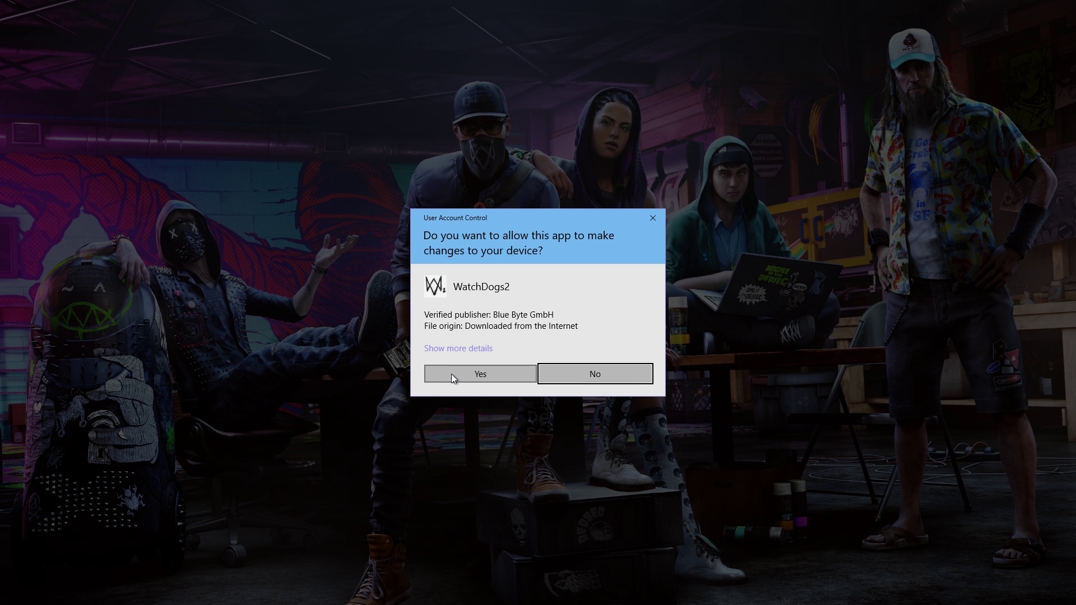
pyautogui.click(466, 372)
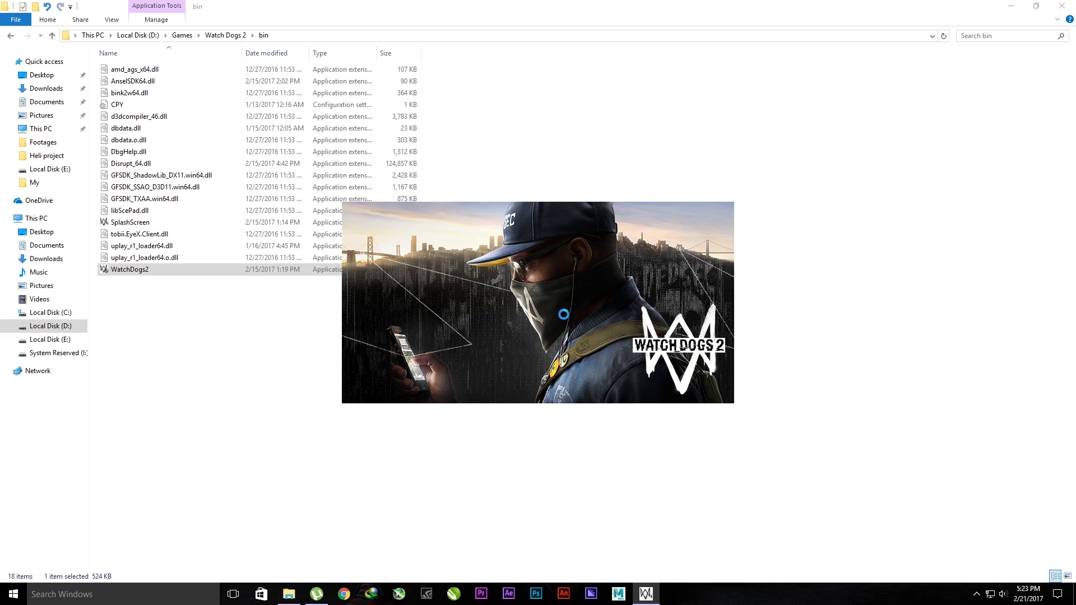
pyautogui.moveTo(646, 596)
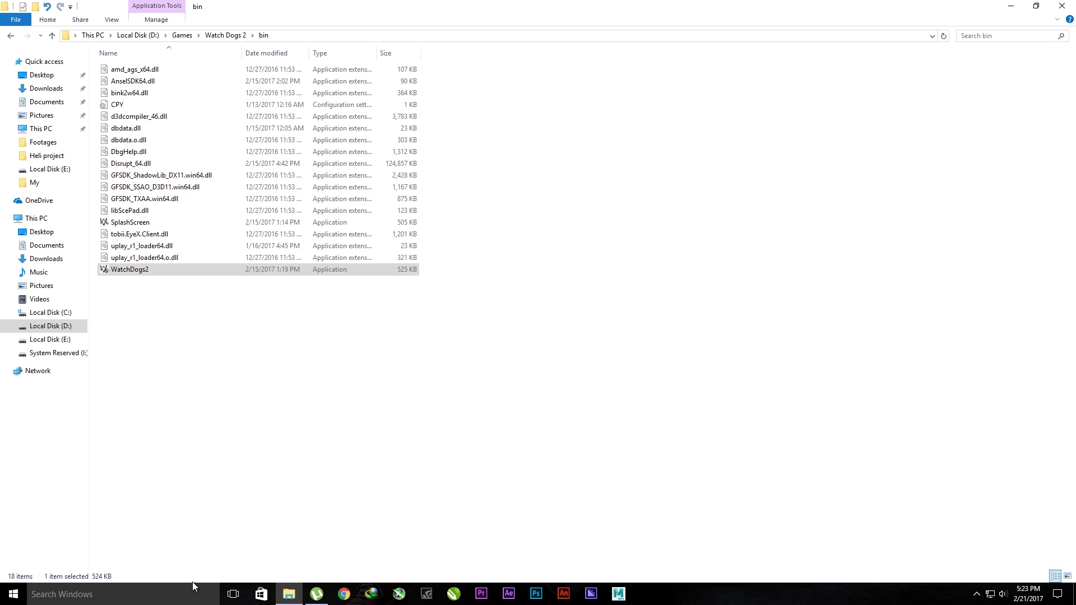
# - Search Windows for "device", open Device Manager and bring its window into view
pyautogui.click(189, 597)
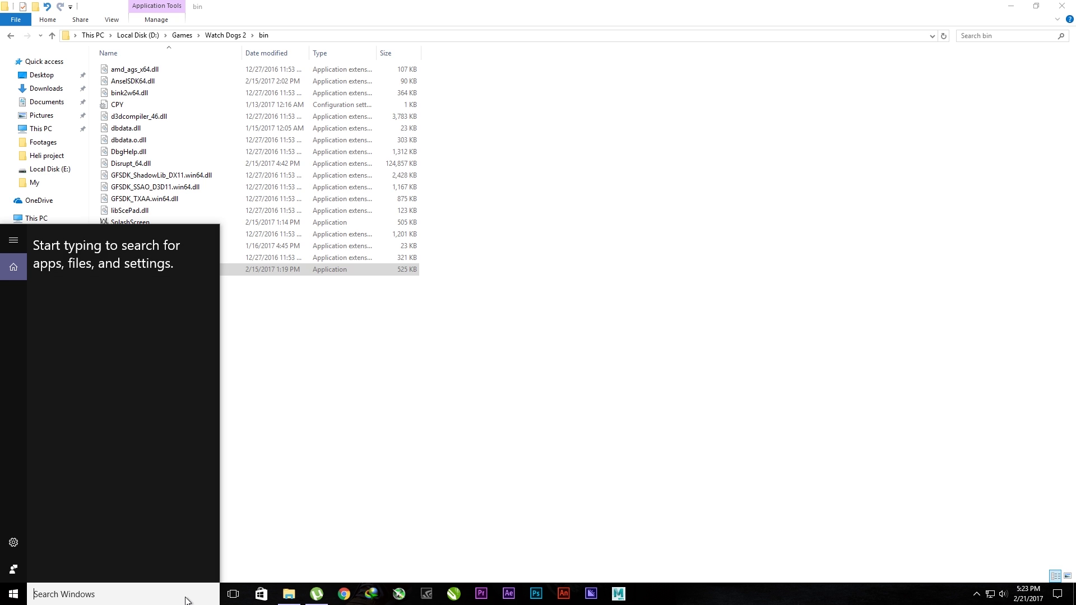
pyautogui.write('device')
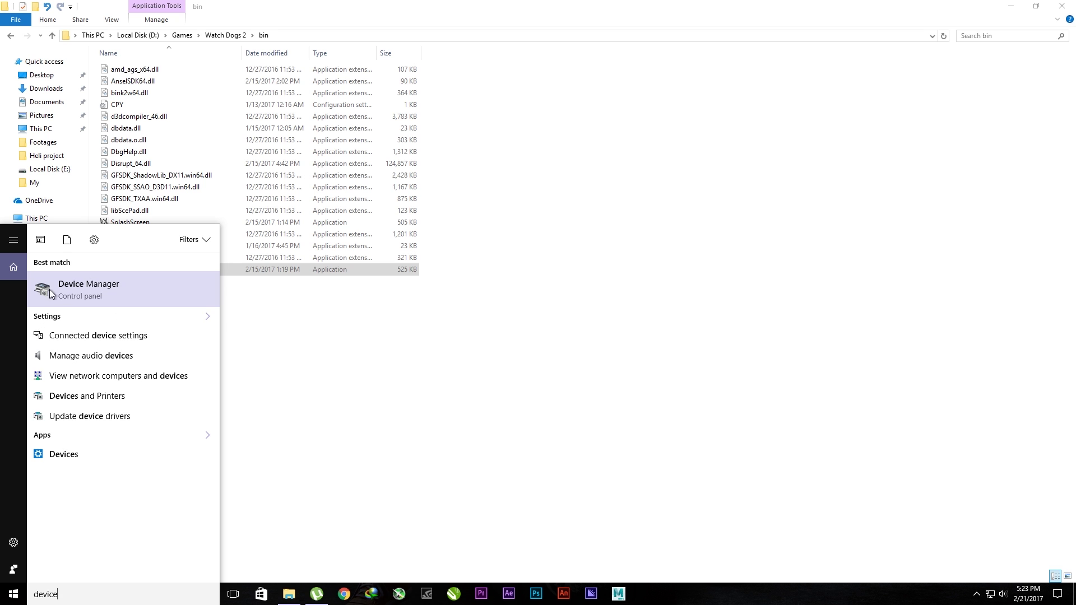
pyautogui.click(93, 291)
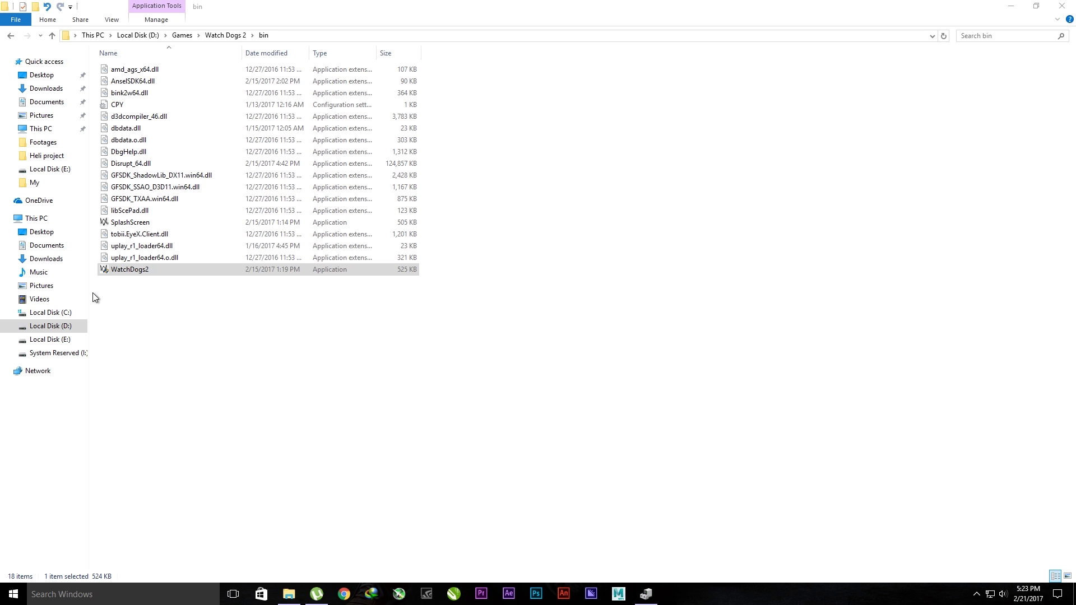
pyautogui.click(644, 595)
pyautogui.moveTo(250, 39); pyautogui.dragTo(407, 71)
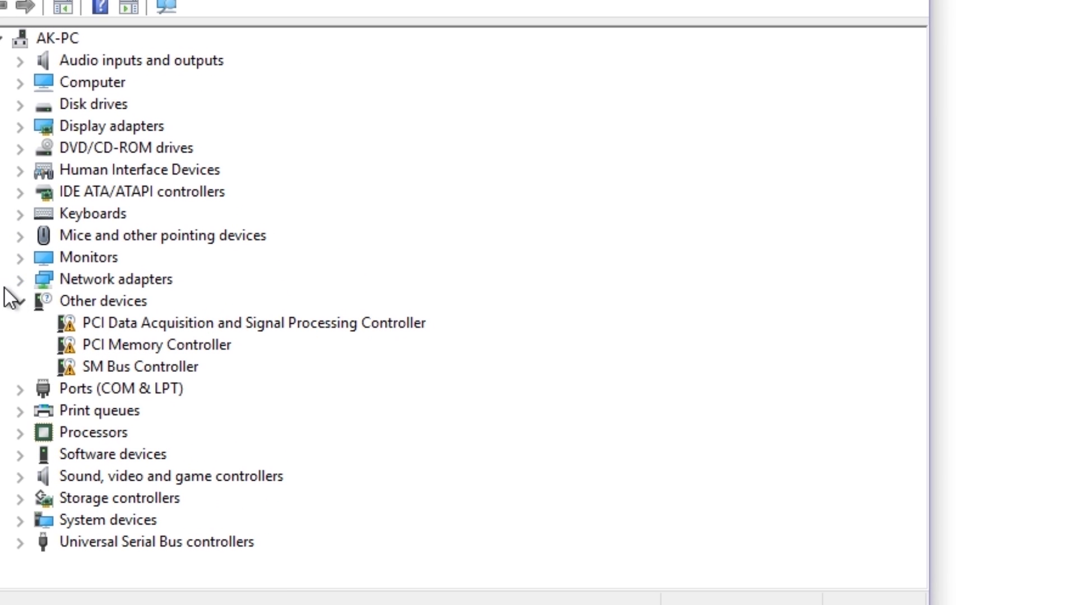
# - Disable the Intel(R) Ethernet Connection (2) I219-V network adapter and close Device Manager
pyautogui.click(21, 279)
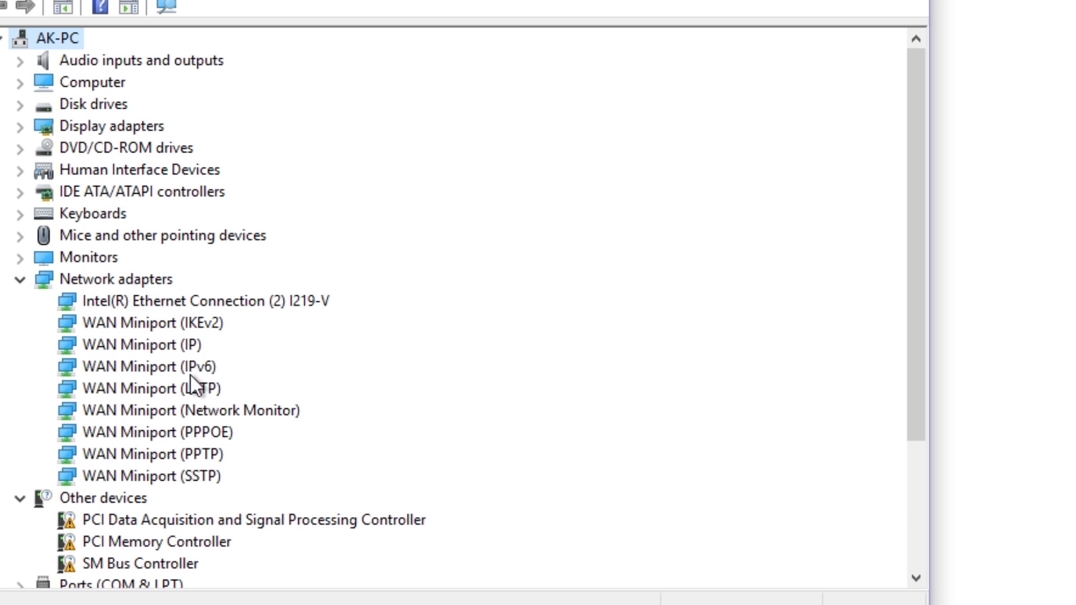
pyautogui.click(218, 299)
pyautogui.rightClick(218, 298)
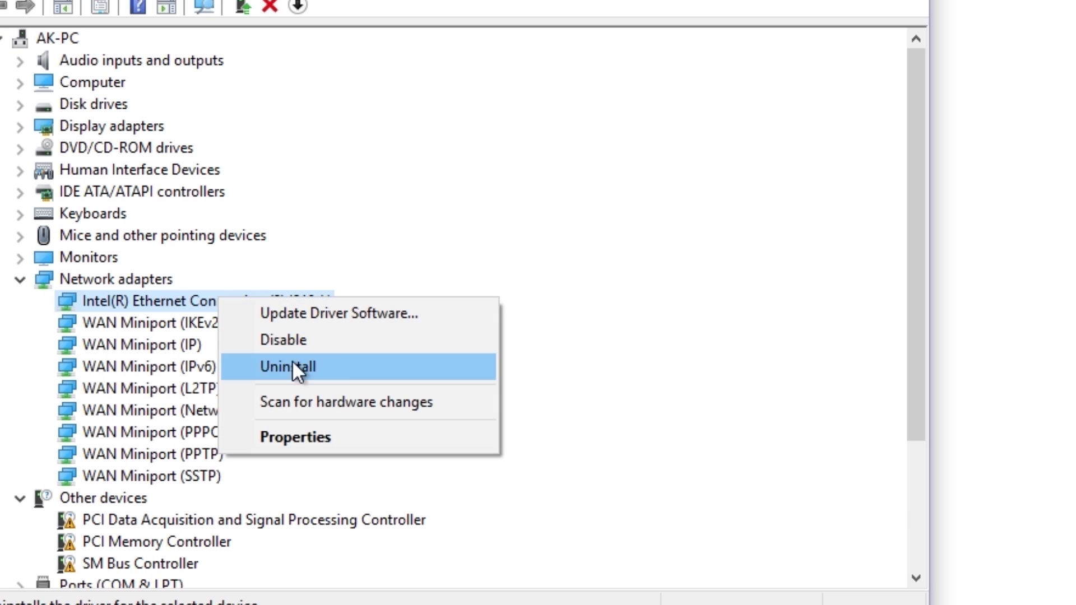
pyautogui.click(337, 344)
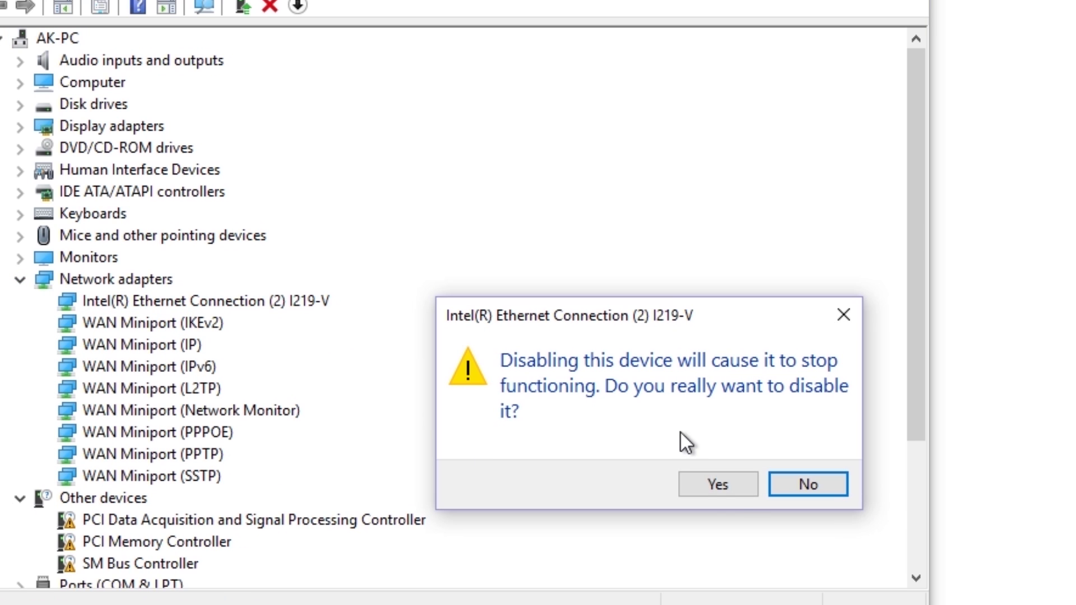
pyautogui.click(730, 493)
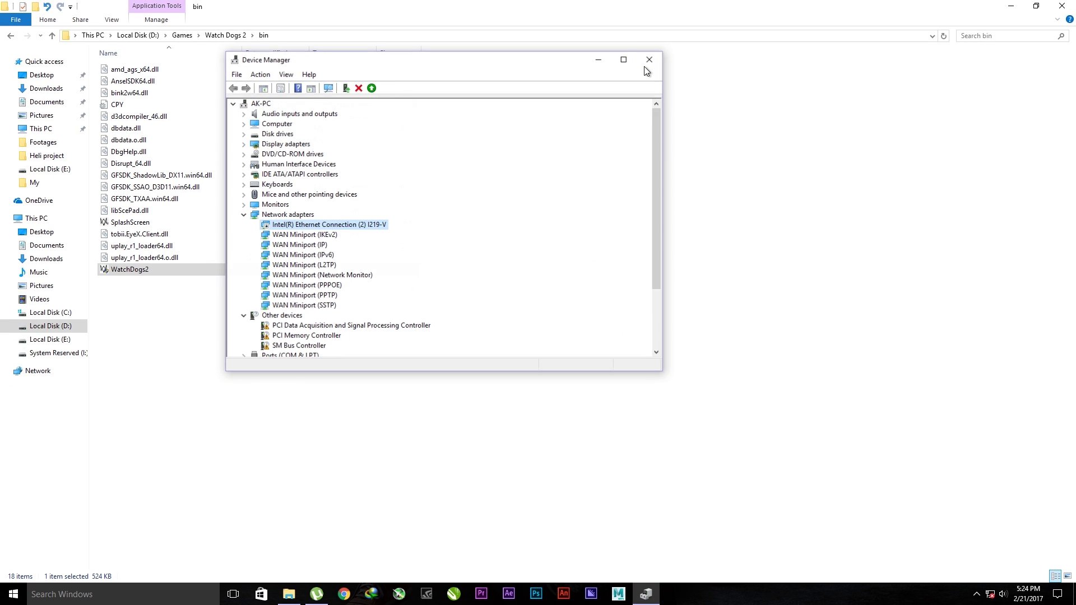
pyautogui.click(645, 66)
# - Open the compatibility settings in the properties of the WatchDogs2 application
pyautogui.click(690, 291)
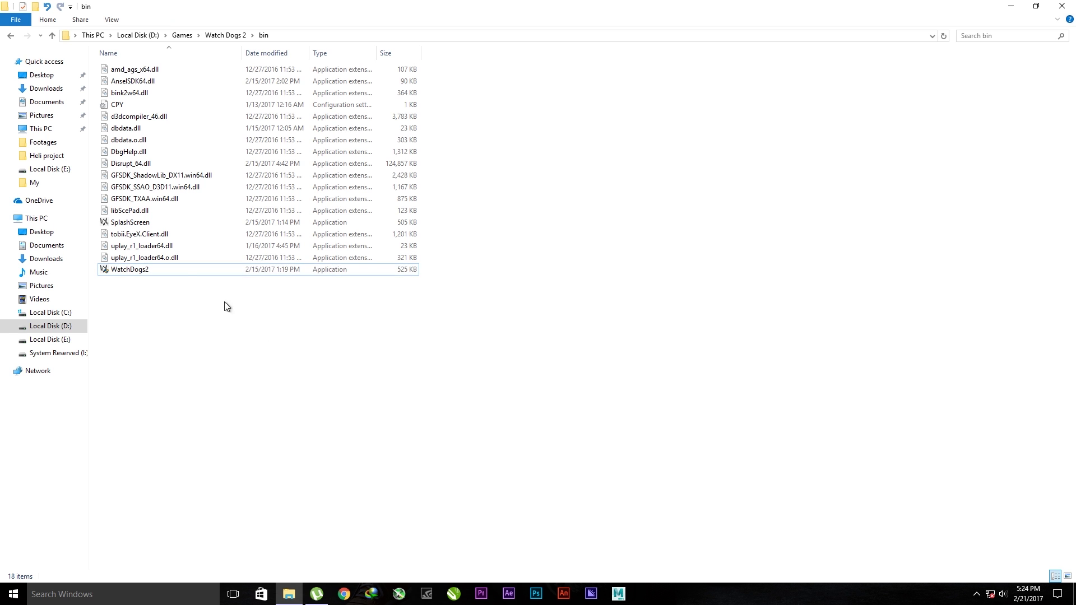
pyautogui.rightClick(183, 270)
pyautogui.click(159, 269)
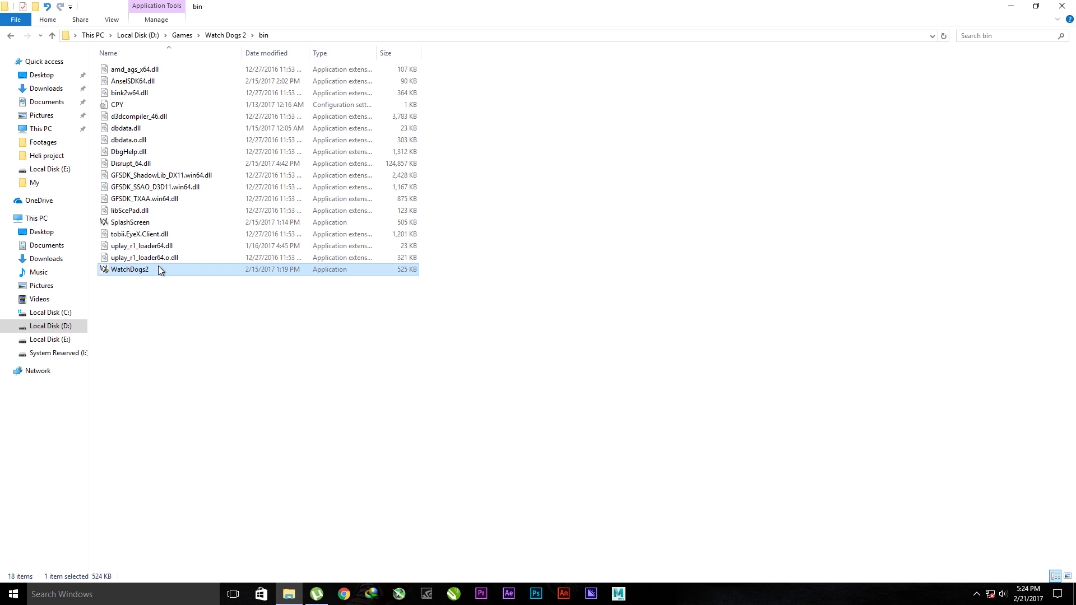
pyautogui.rightClick(159, 267)
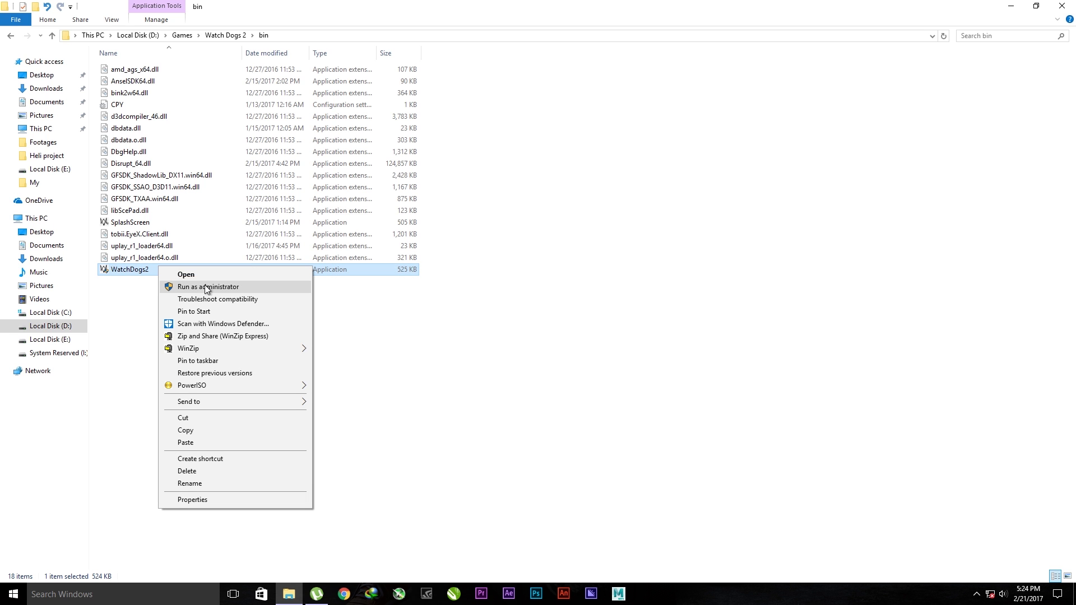
pyautogui.click(218, 503)
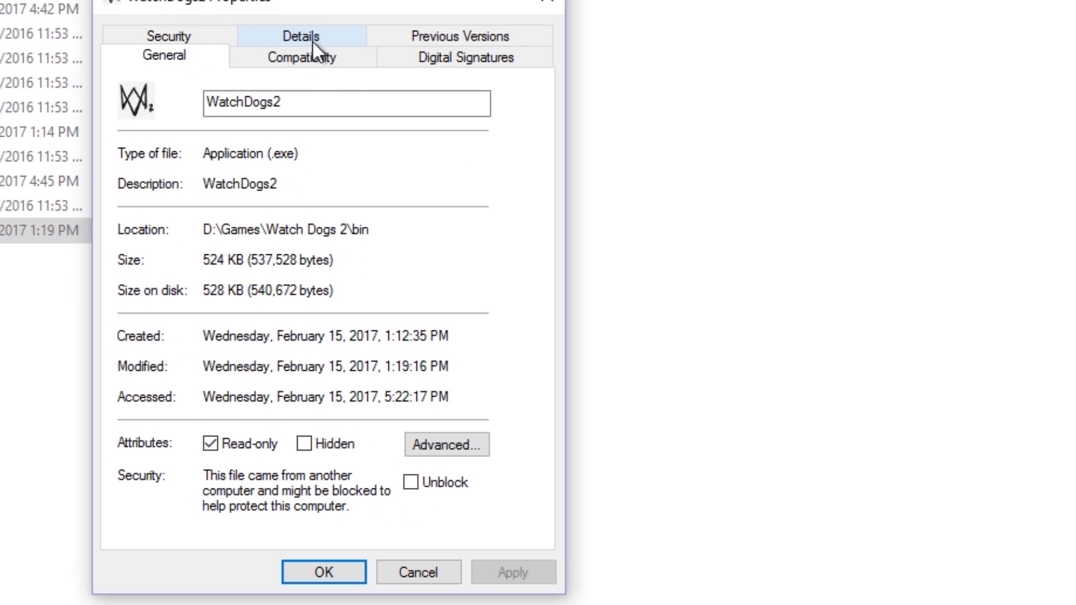
pyautogui.click(304, 58)
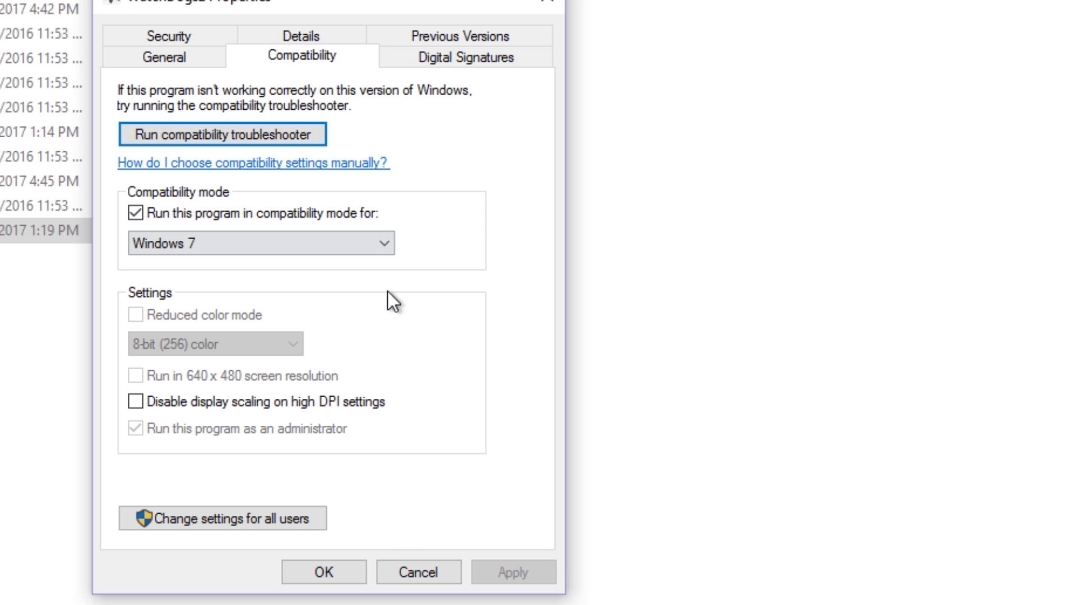
# - Set WatchDogs2 to run as an administrator for all users, apply the properties and launch the game
pyautogui.click(288, 528)
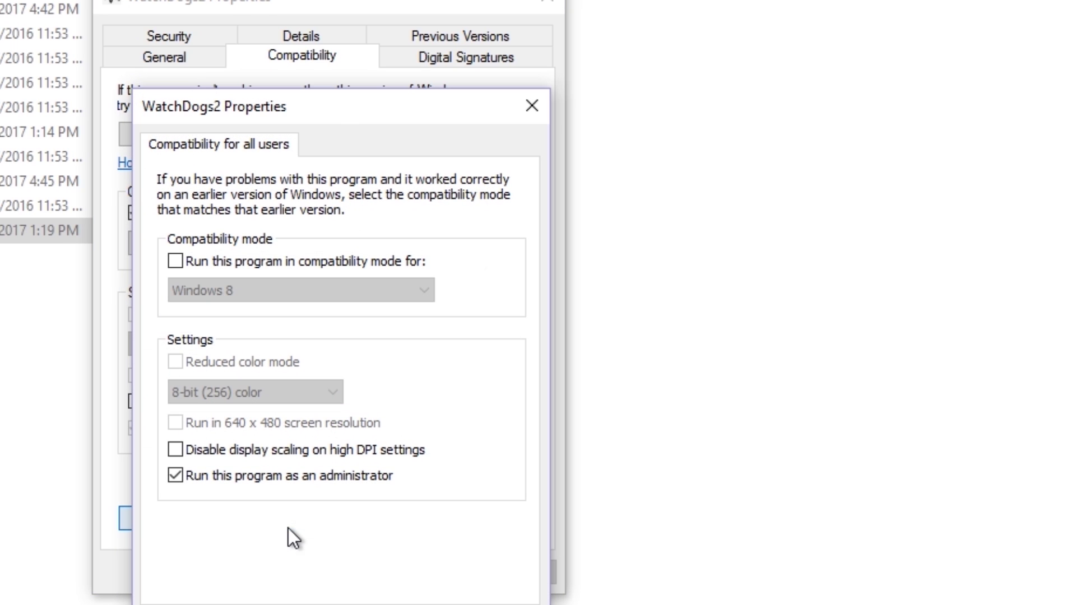
pyautogui.moveTo(324, 110); pyautogui.dragTo(316, 0)
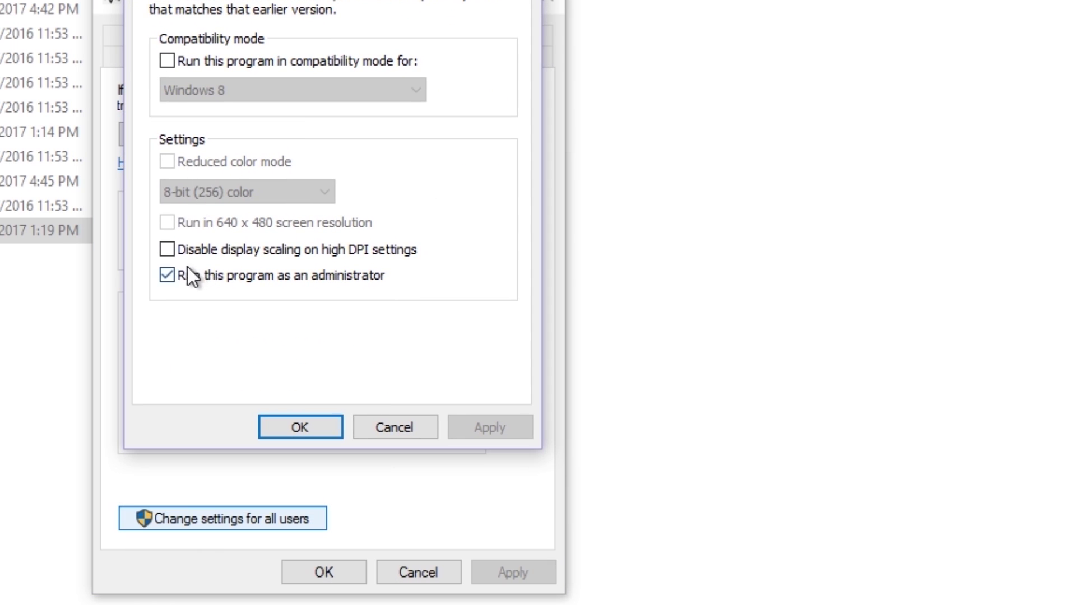
pyautogui.click(166, 274)
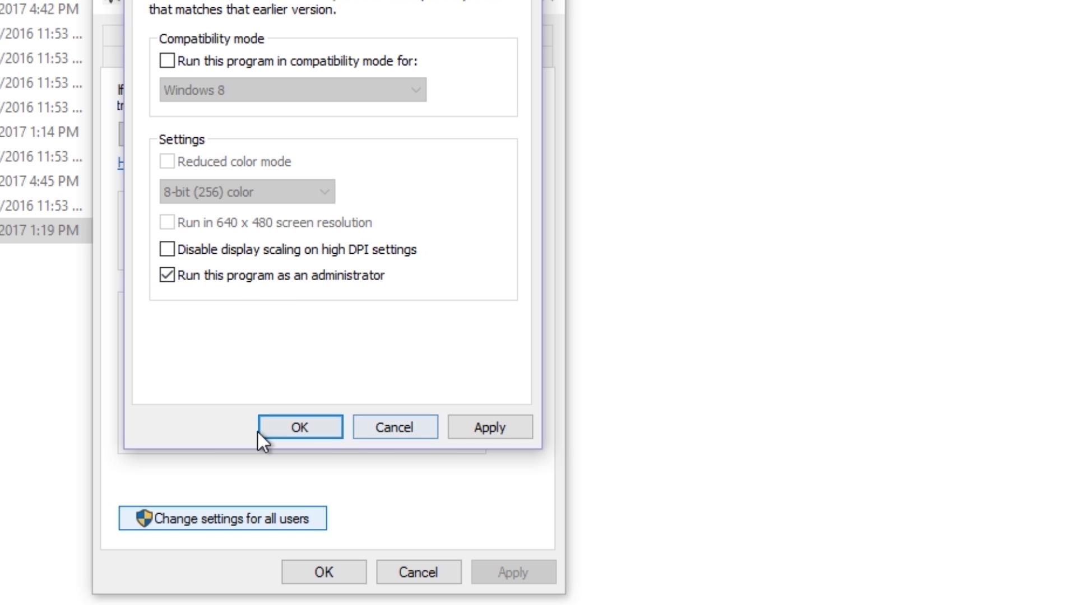
pyautogui.click(274, 434)
pyautogui.click(324, 572)
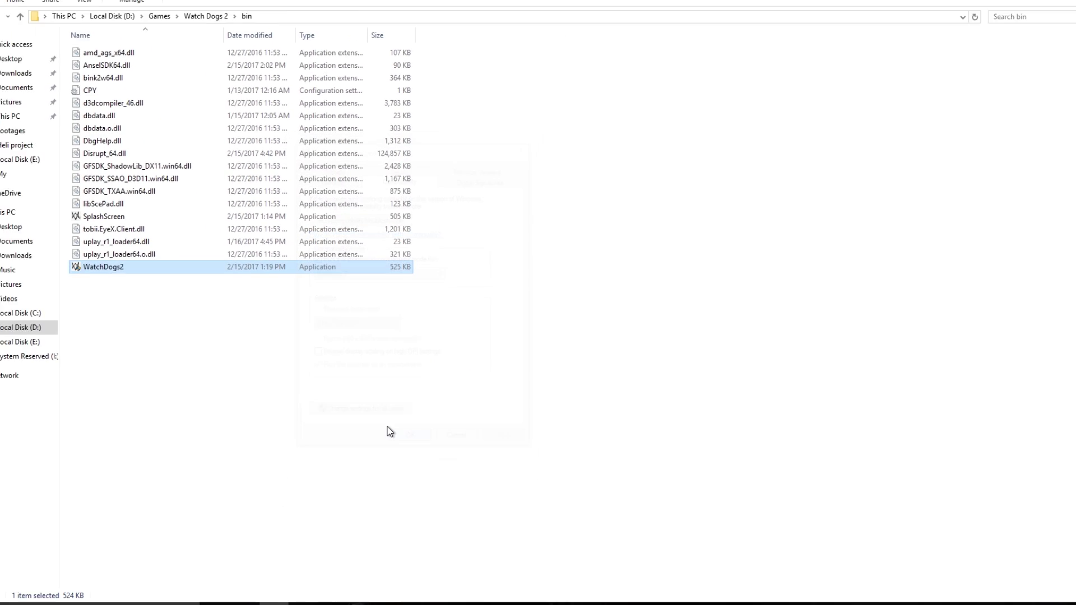
pyautogui.doubleClick(172, 274)
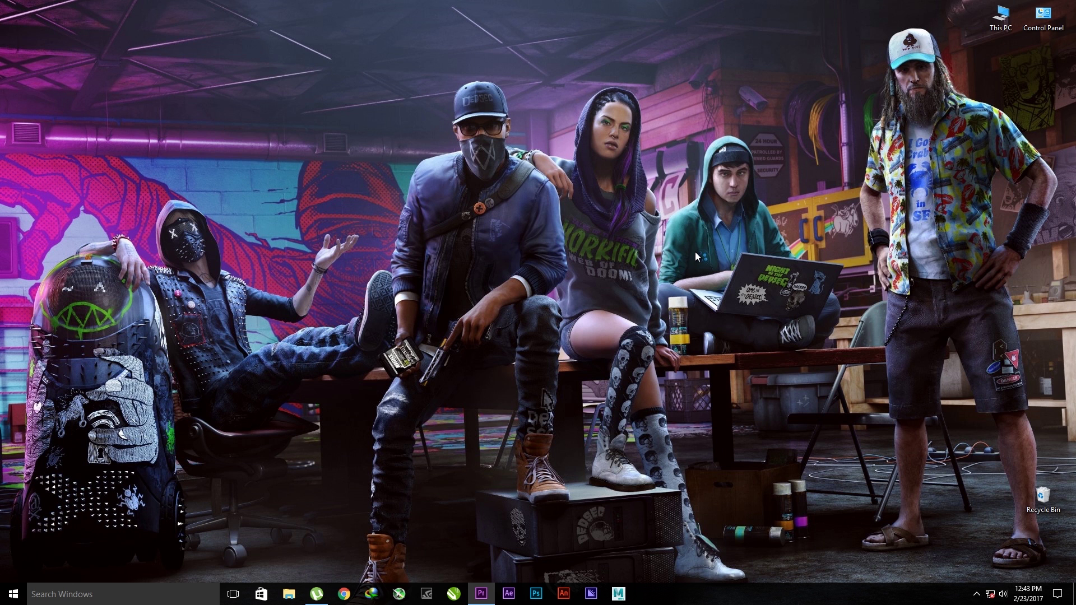
# - Search Windows for "devi", open Device Manager and maximize its window
pyautogui.click(162, 594)
pyautogui.write('d')
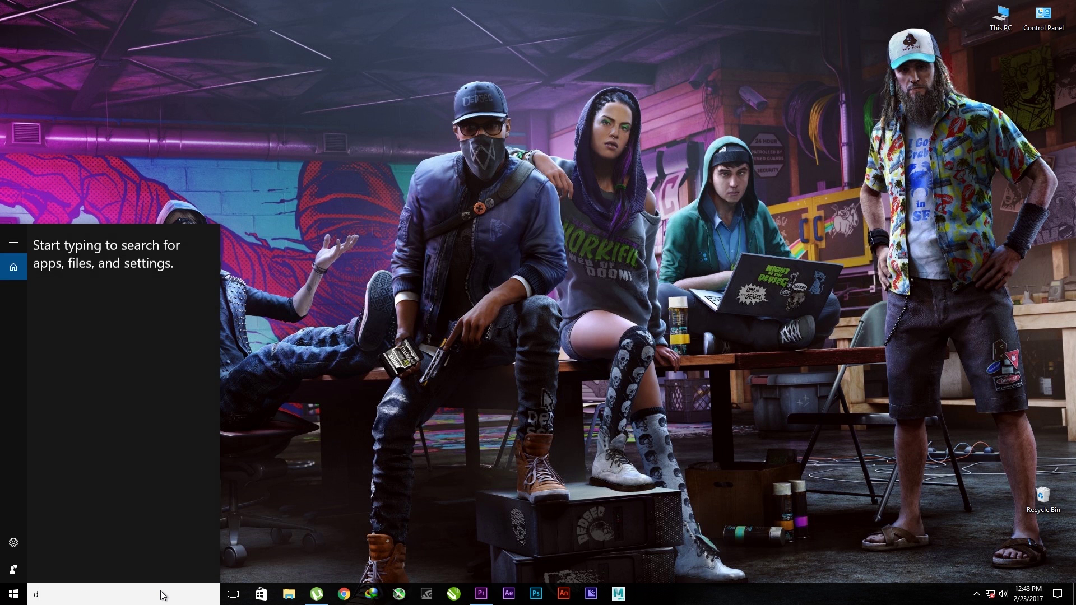
pyautogui.write('evi')
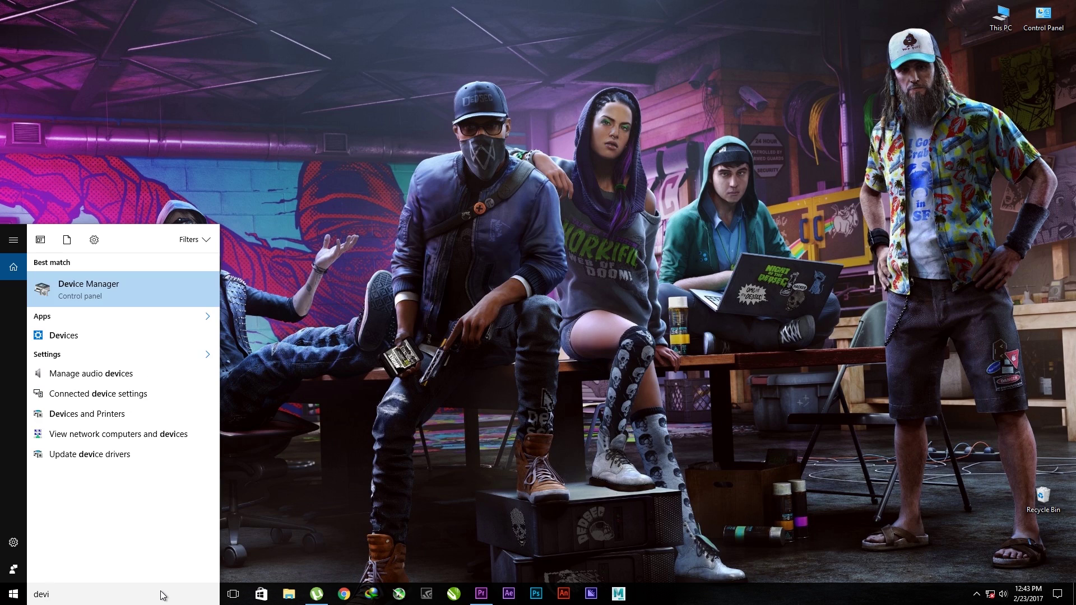
pyautogui.press('Return')
pyautogui.doubleClick(440, 35)
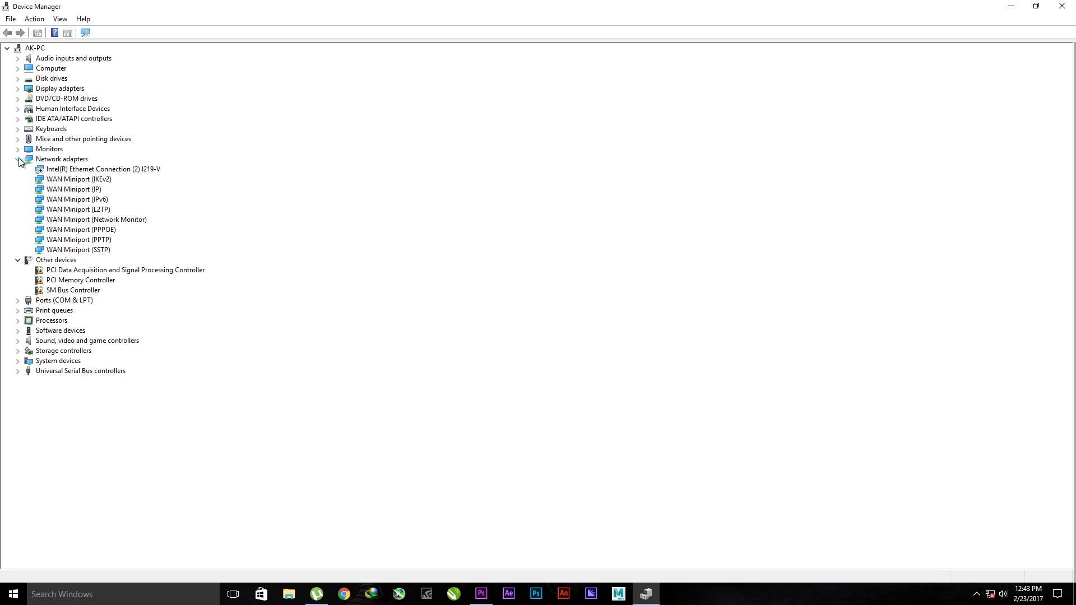
# - Re-enable the Intel(R) Ethernet Connection (2) I219-V network adapter and close Device Manager
pyautogui.click(18, 159)
pyautogui.click(18, 160)
pyautogui.rightClick(119, 172)
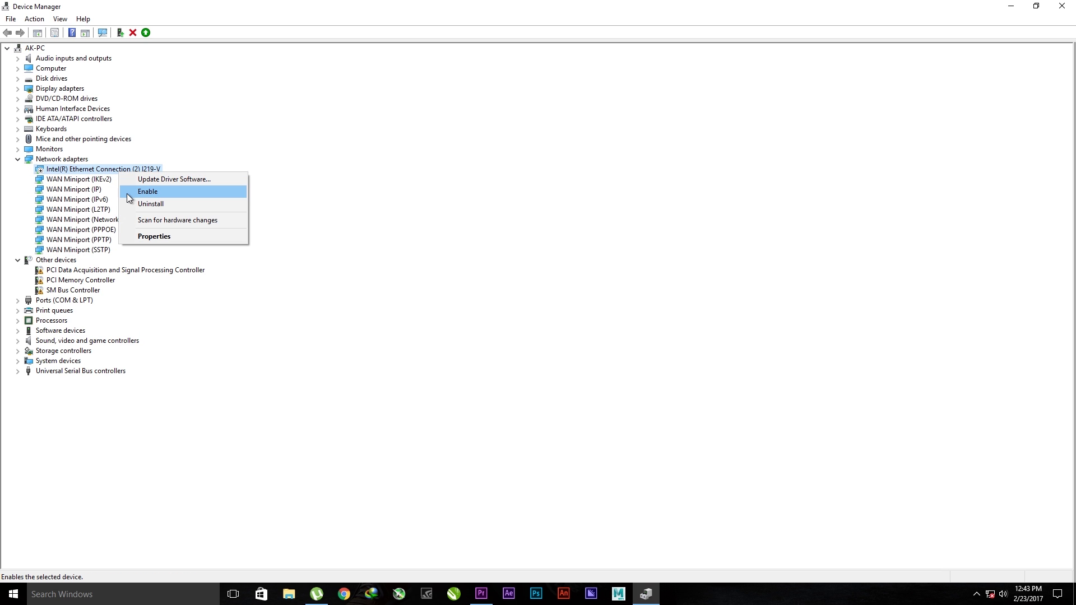
pyautogui.click(146, 192)
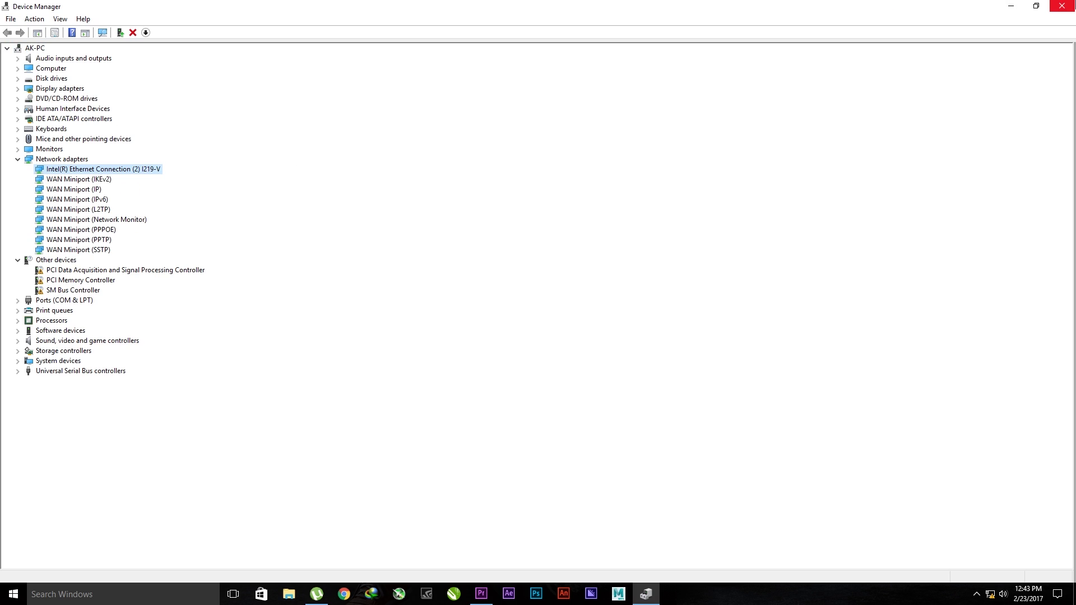
pyautogui.click(1062, 6)
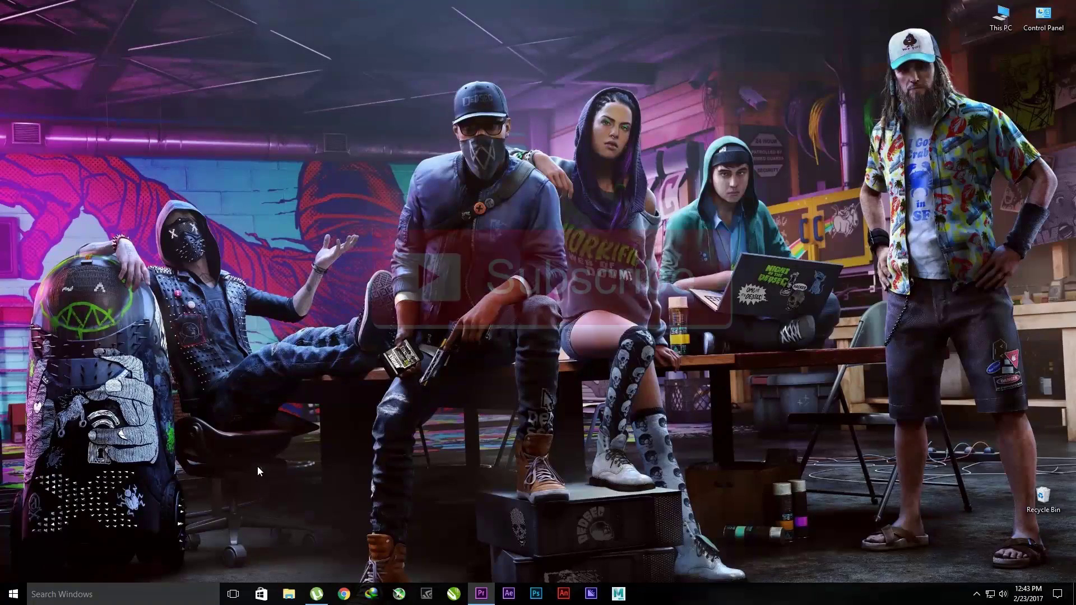